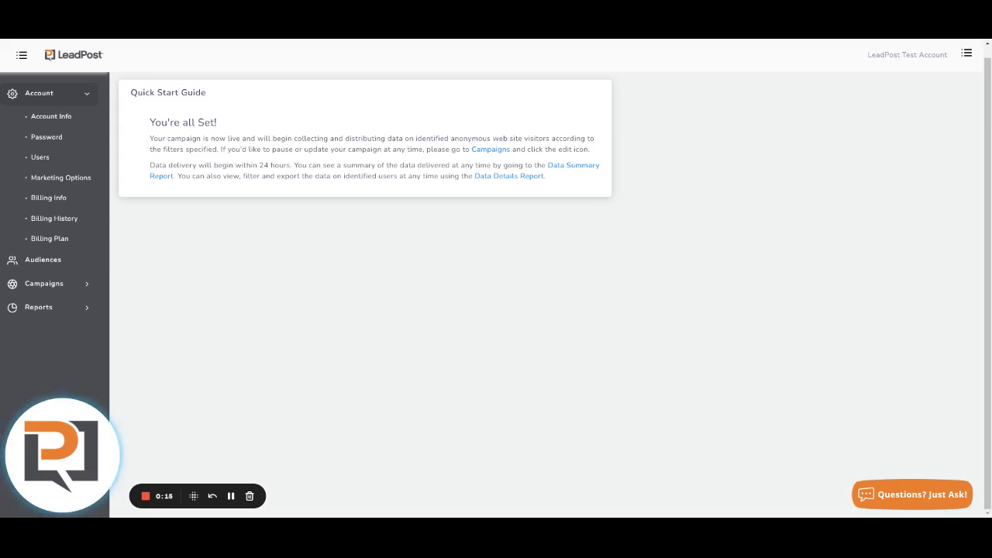
- Rename Default Campaign in the data delivery campaigns as My First Campaign and save the update
click(70, 287)
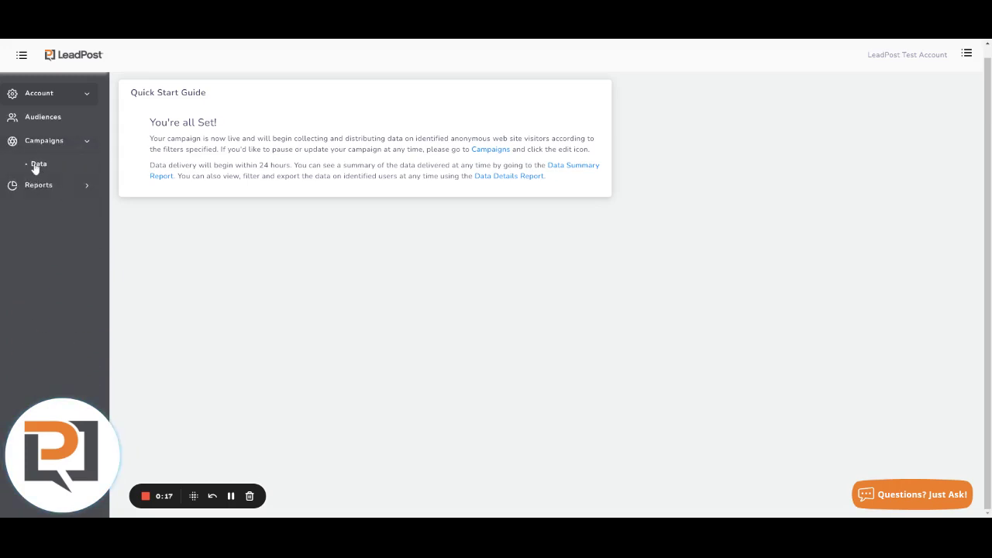
click(37, 165)
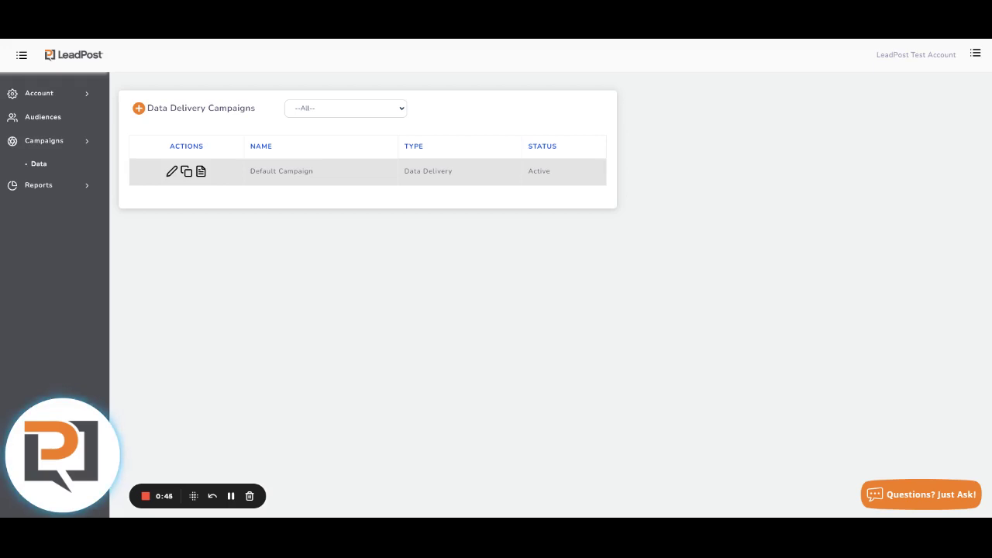
click(170, 173)
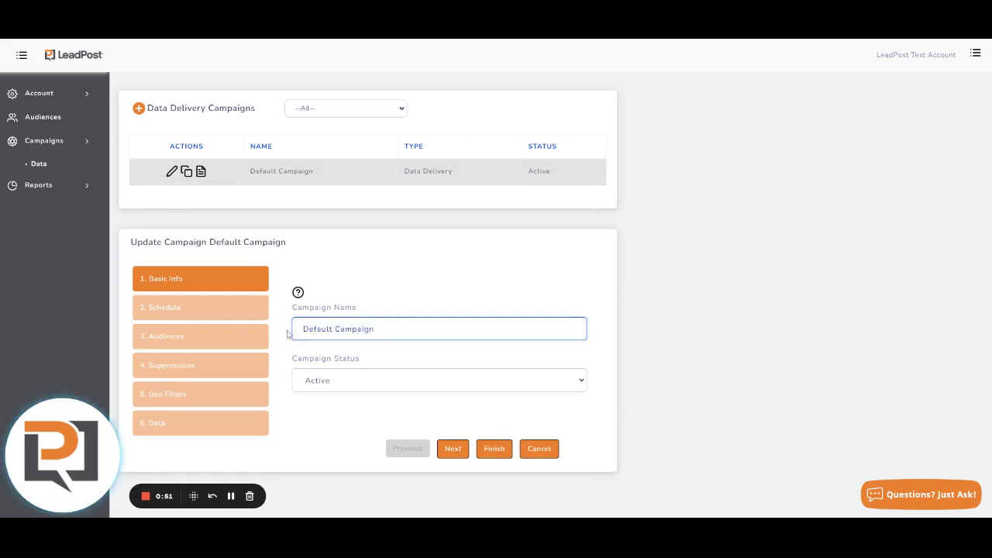
key(ctrl+a)
text(My Fir)
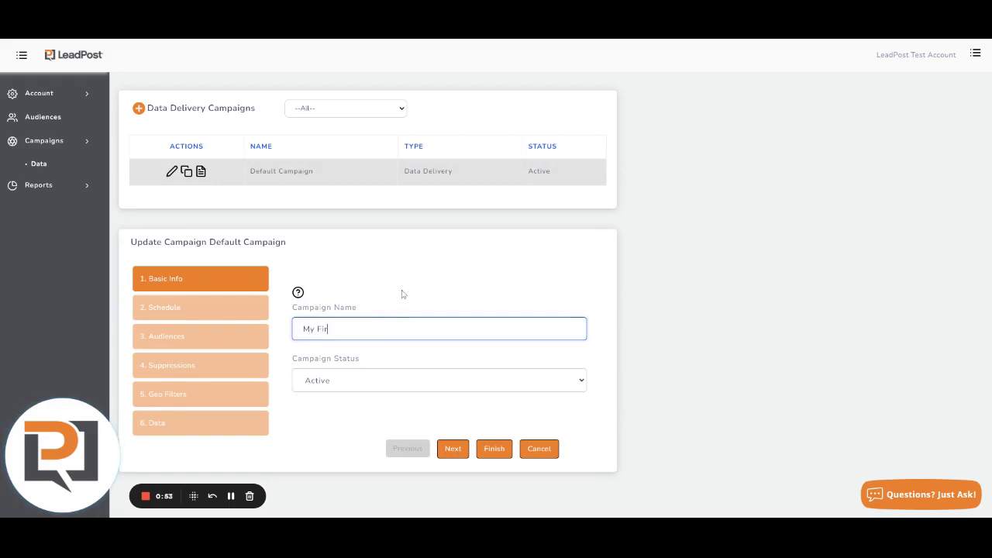
text(st Campaign)
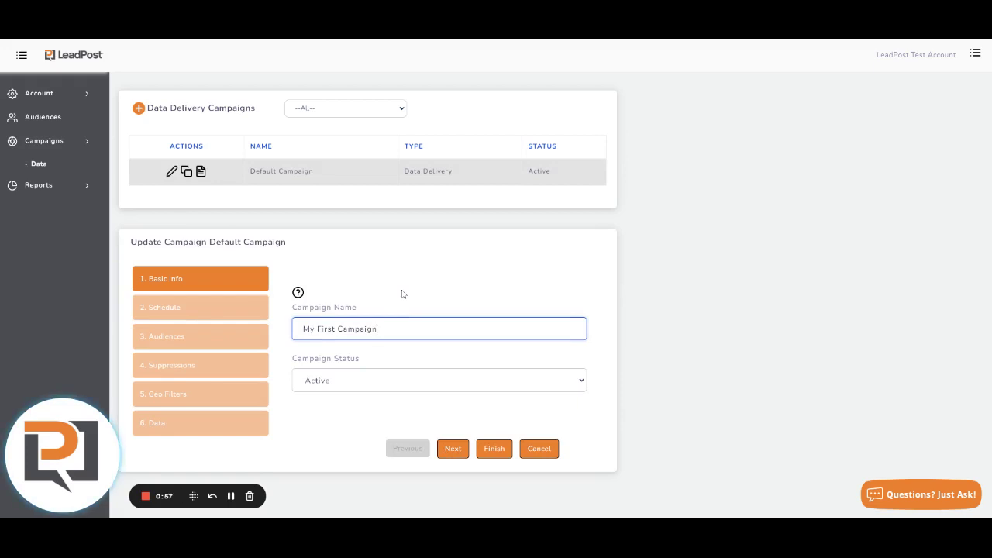
click(497, 447)
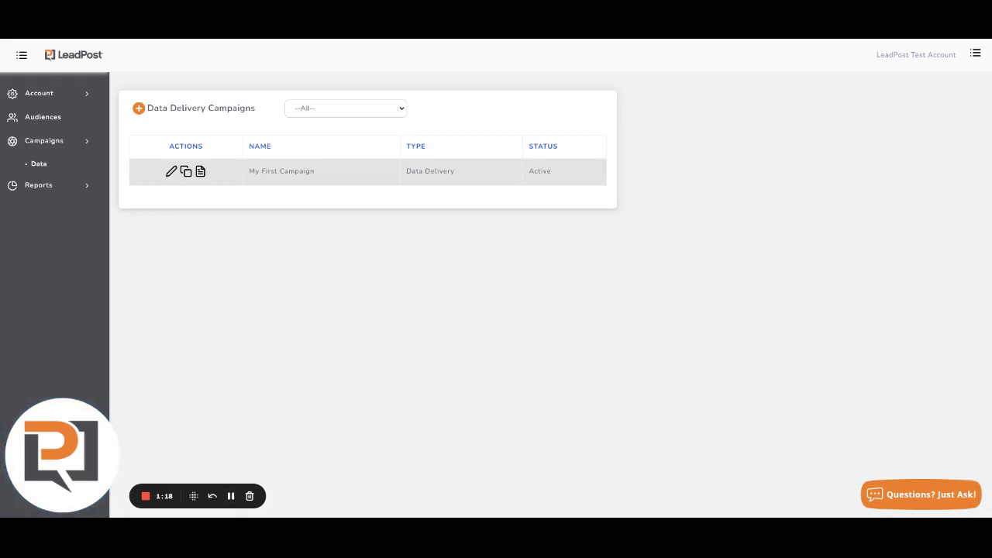
- Start a new data delivery campaign named My Second Campaign with the status Archived and proceed to its schedule
click(140, 112)
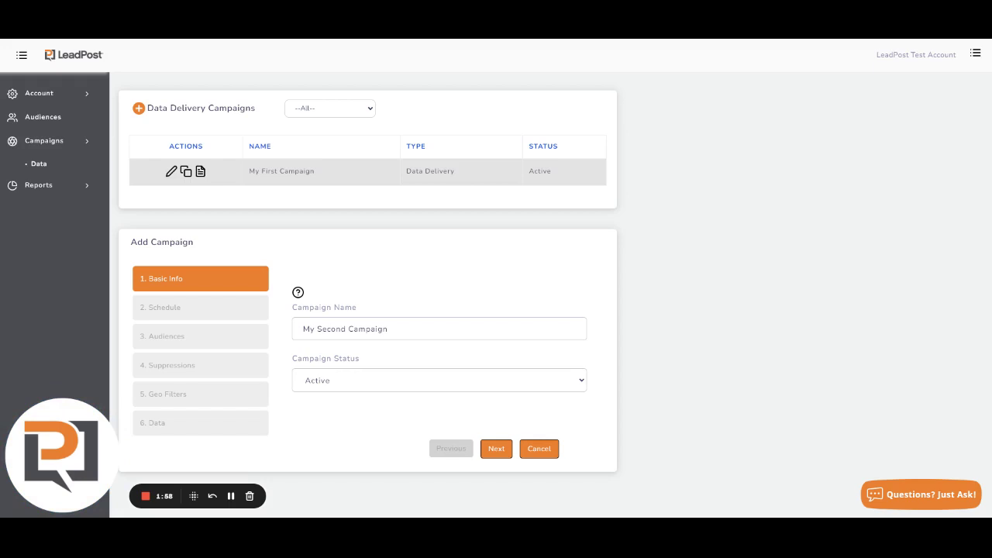
click(359, 383)
click(331, 412)
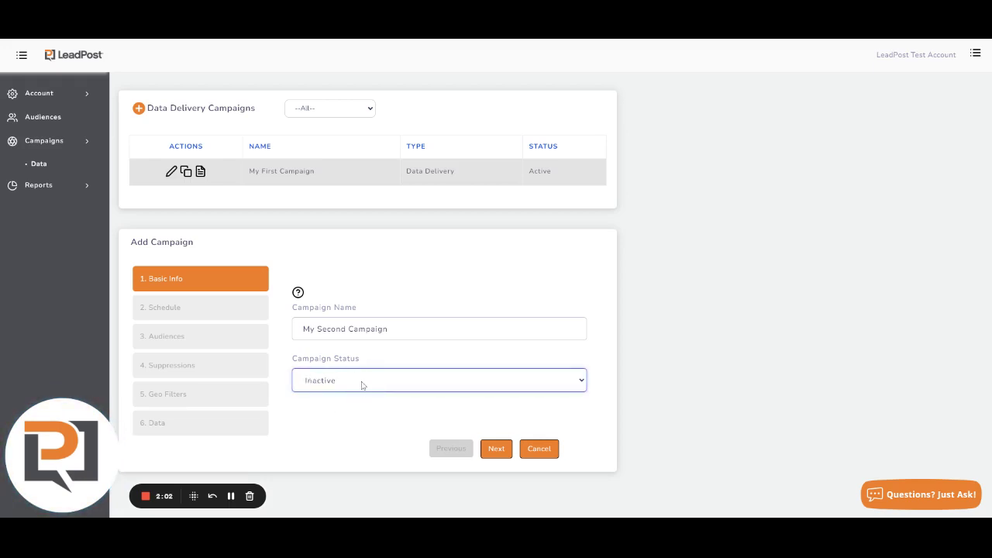
click(350, 420)
click(326, 112)
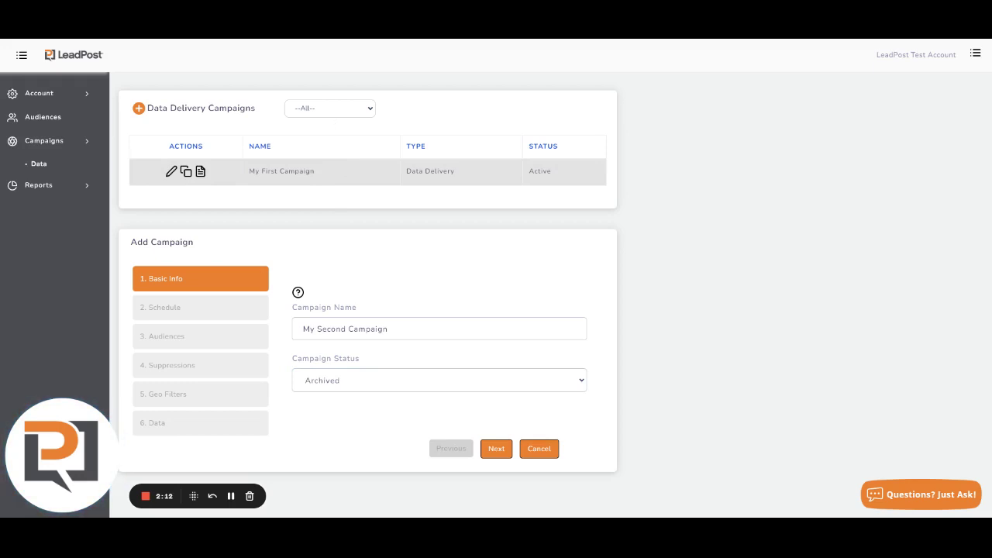
click(497, 448)
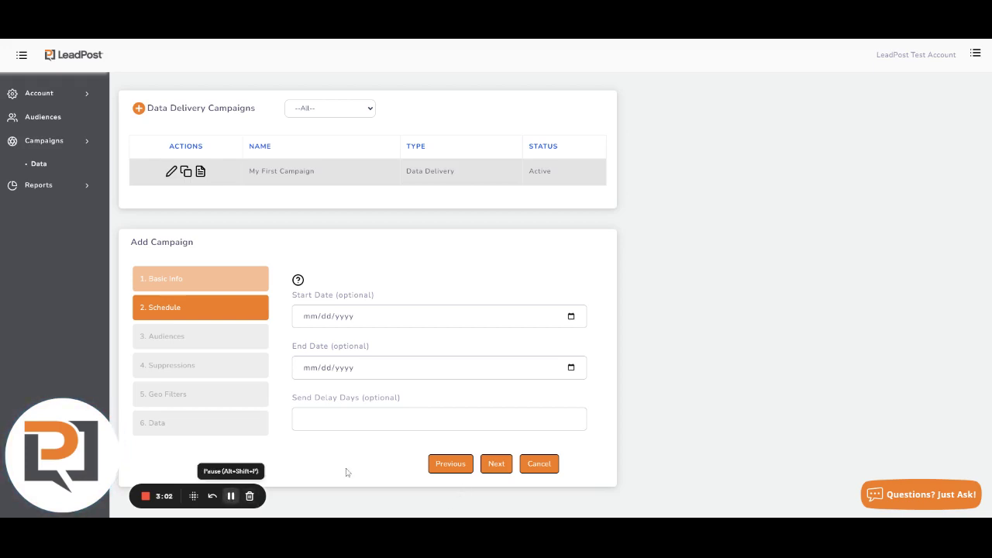
- Select Second Audience and Default Pixel as the campaign's audiences and use My Customer List as the suppression list
click(502, 465)
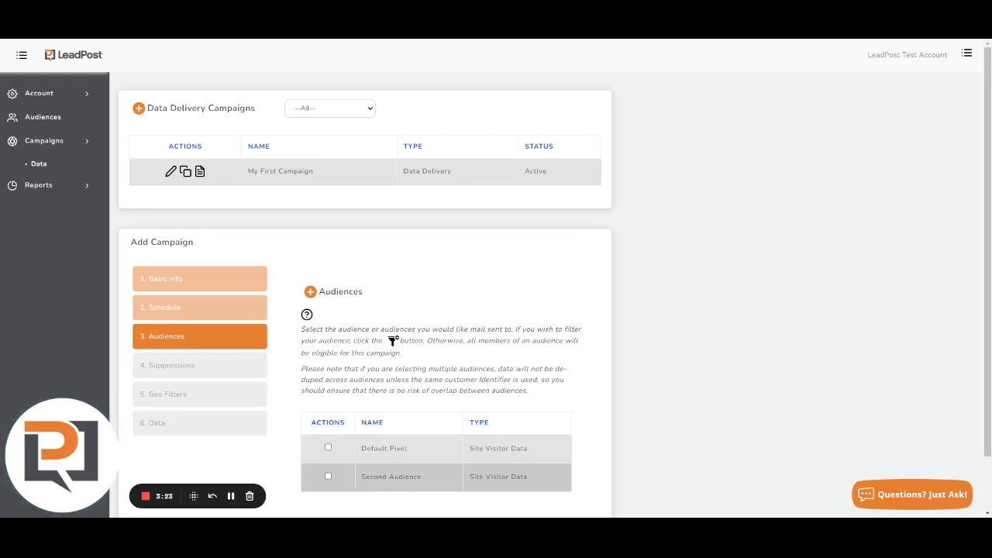
click(328, 476)
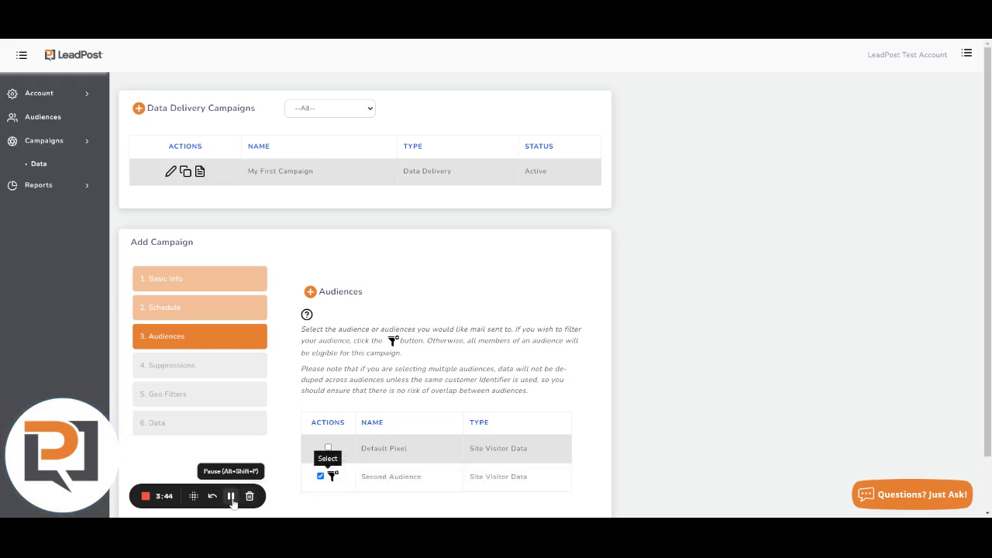
click(328, 449)
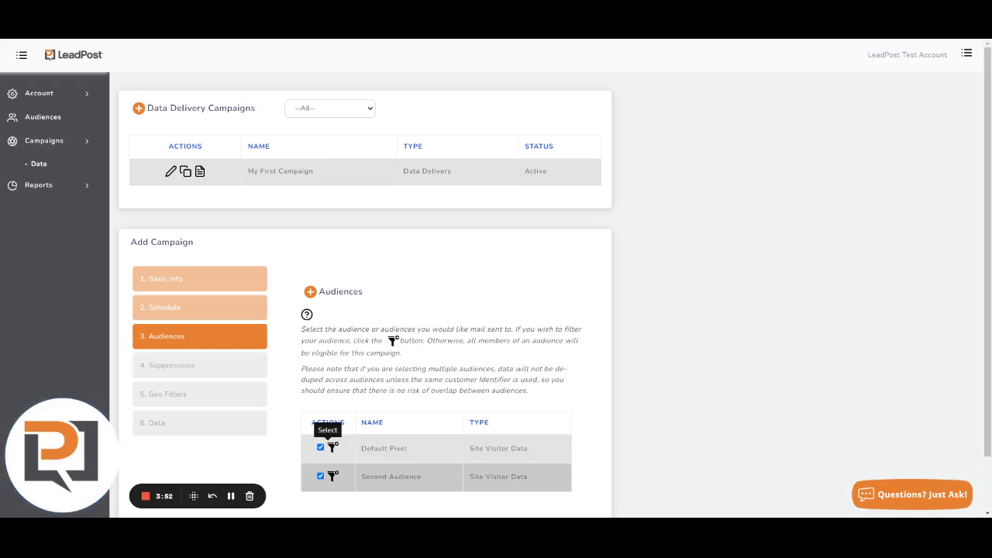
click(232, 496)
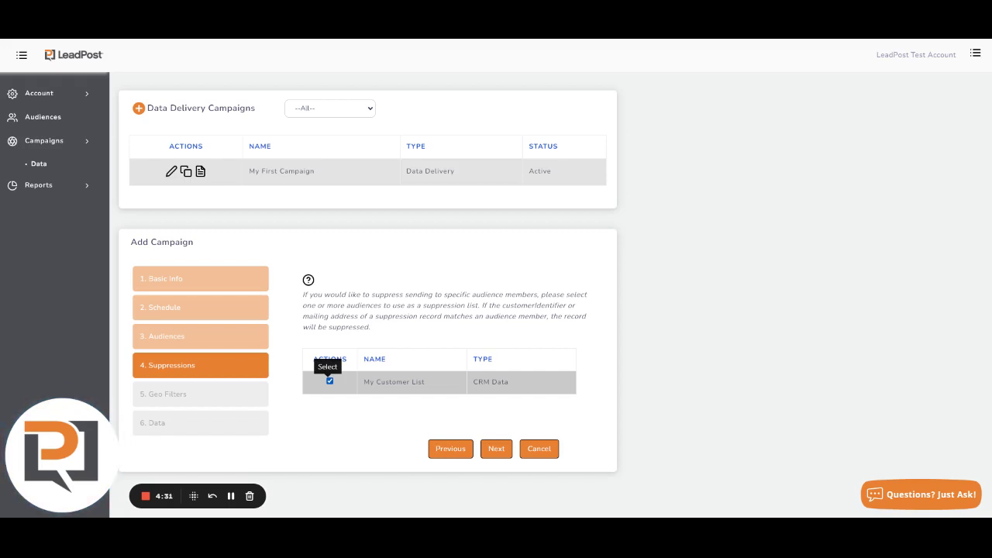
click(231, 497)
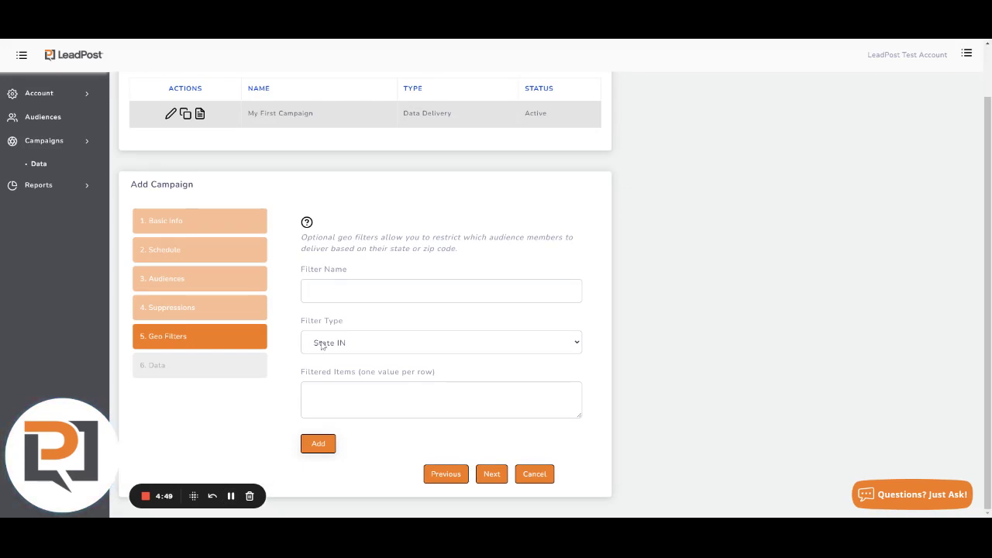
- Enter IL and MO as the geo filter's items and change the filter type to State NOT IN
click(334, 398)
text(IL)
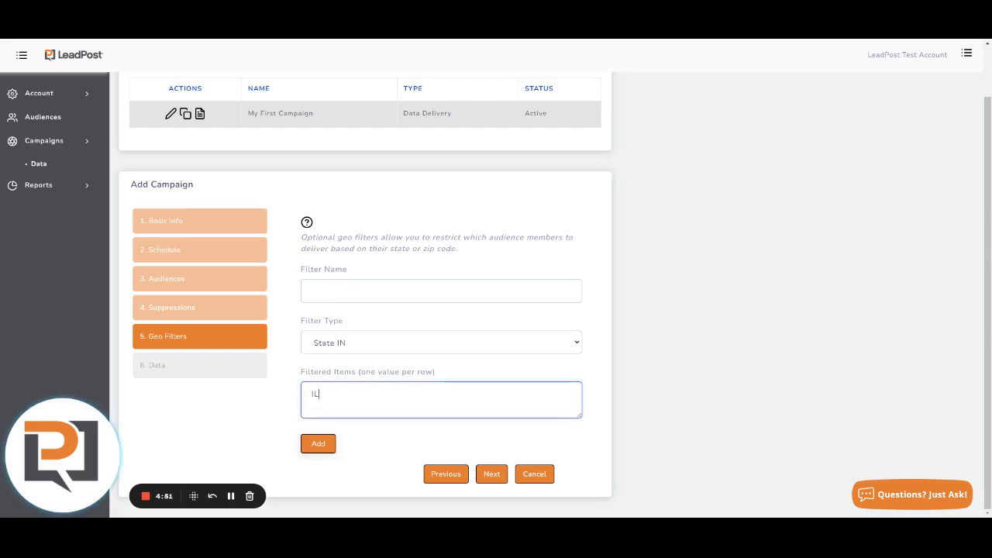
key(Return)
text(MO)
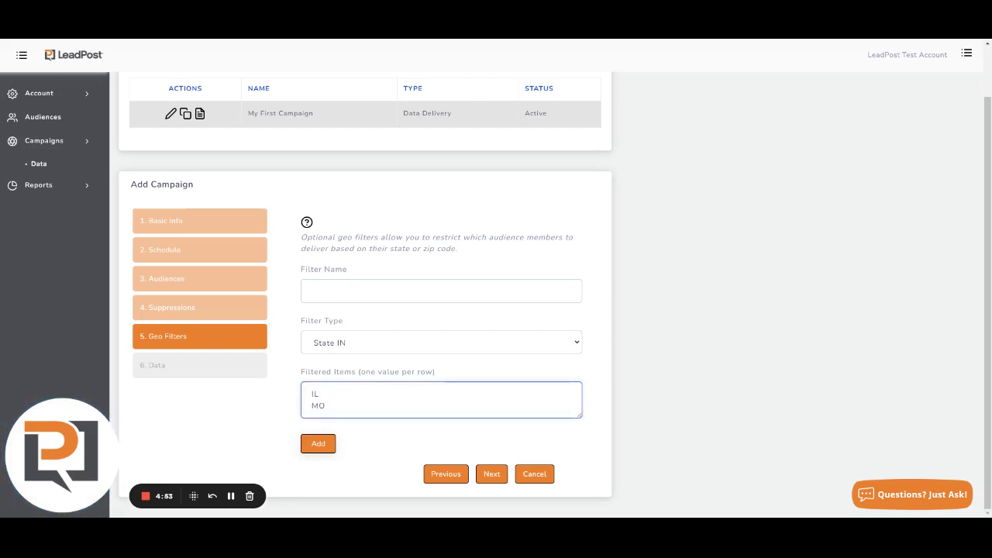
click(365, 343)
click(364, 360)
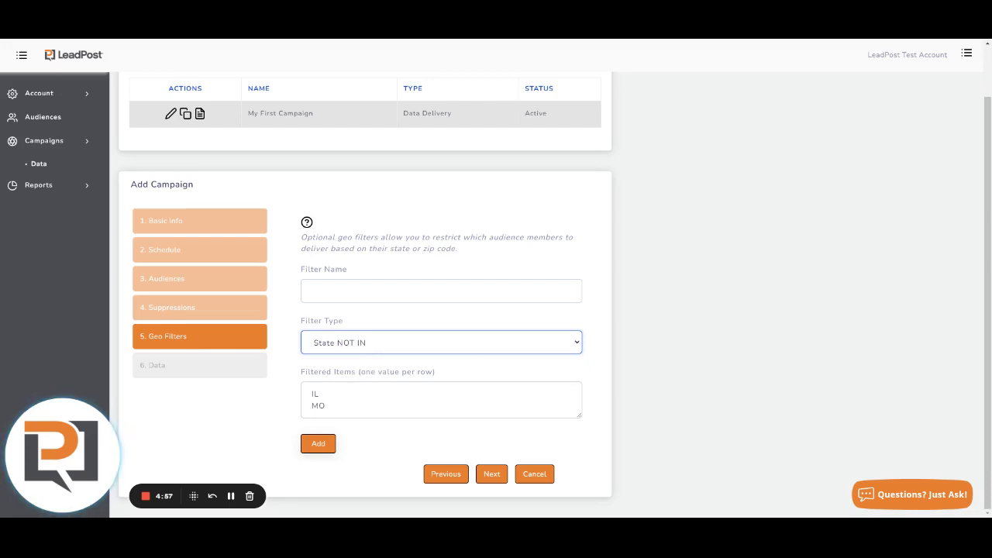
- Switch the geo filter type to Zip Code IN and replace the filtered items with 63101 and 62236
key(Down)
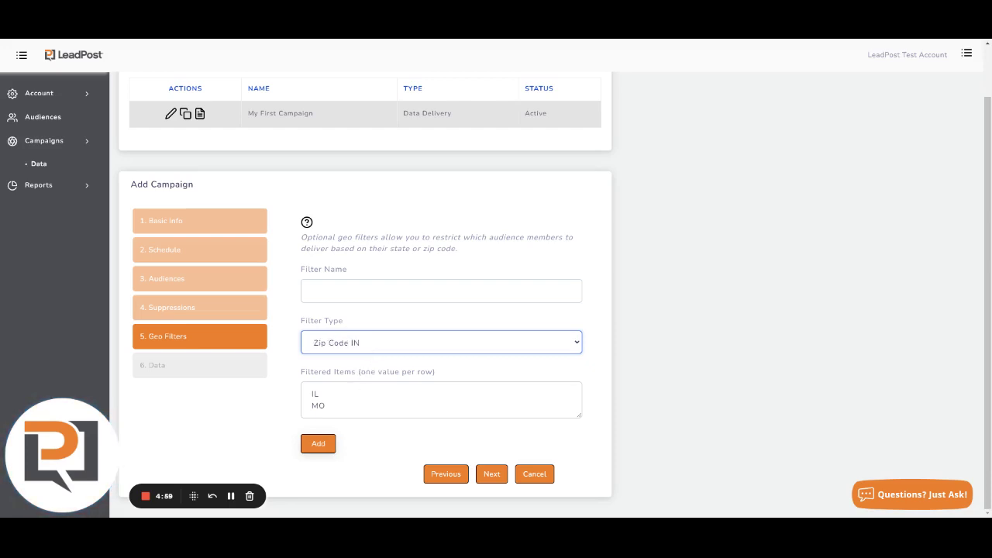
key(Tab)
key(ctrl+a)
text(6310)
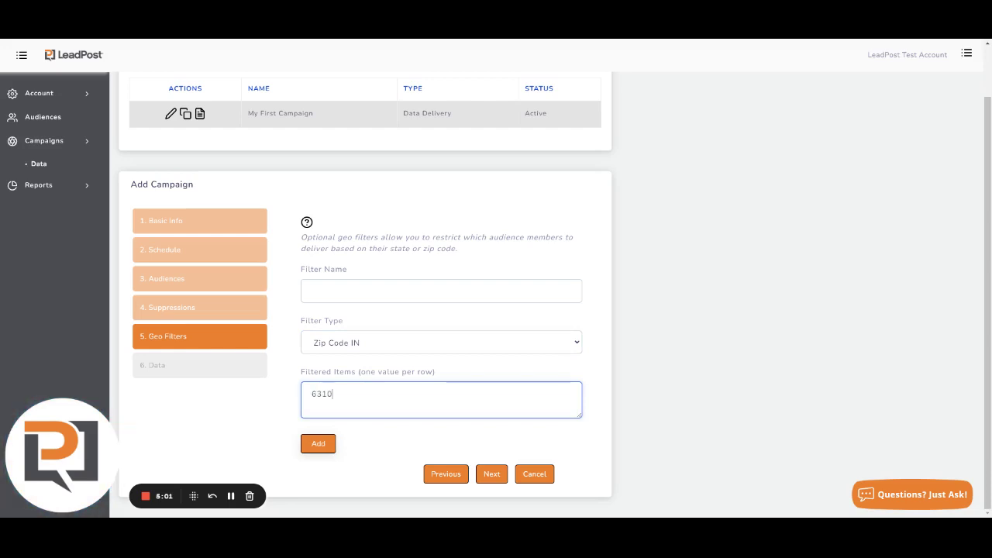
text(1)
key(Return)
text(62236)
- Change the filter type to Zip Code NOT IN, name the filter Excluded Zip Codes and add it to the campaign
click(361, 355)
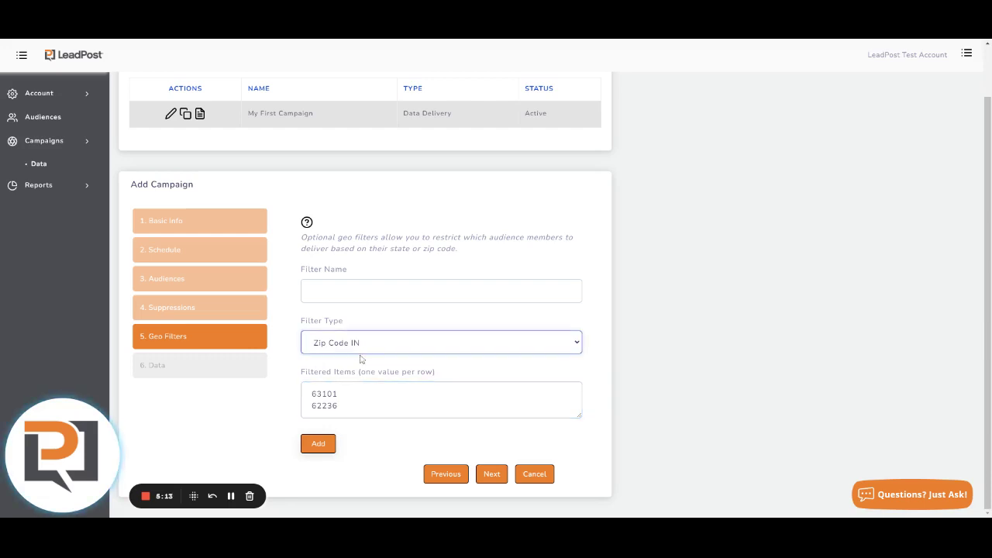
click(362, 362)
click(372, 406)
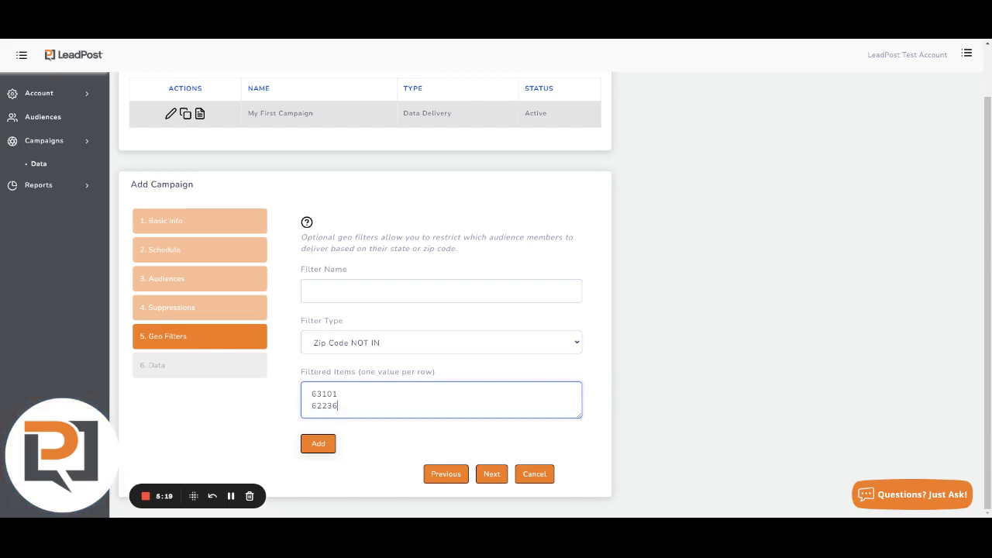
click(372, 290)
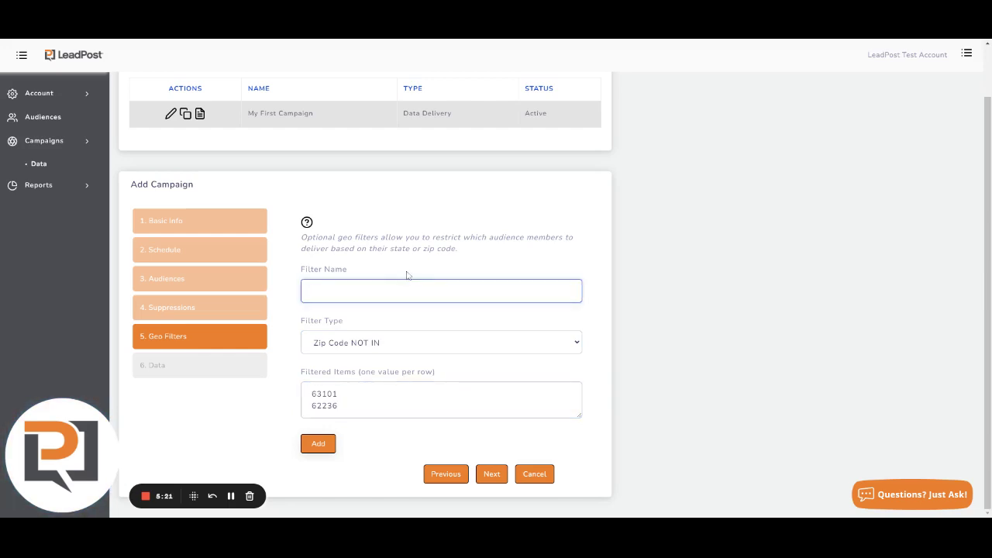
key(BackSpace)
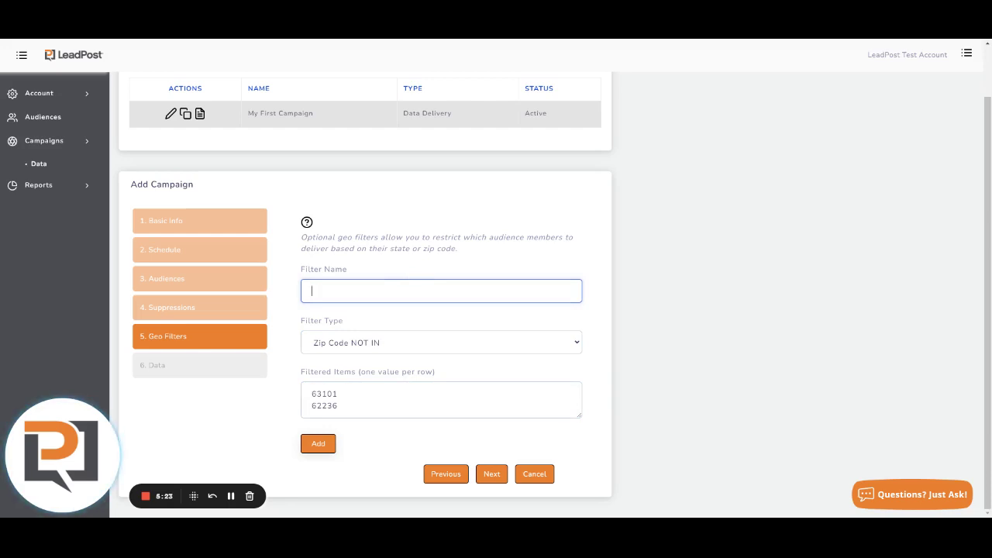
text(Excluded Zip )
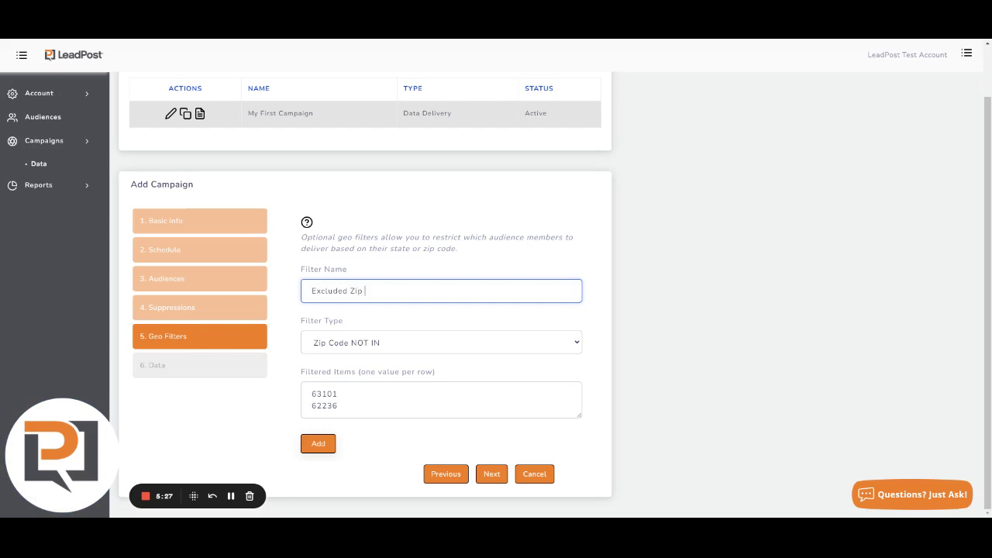
text(Codes)
click(317, 443)
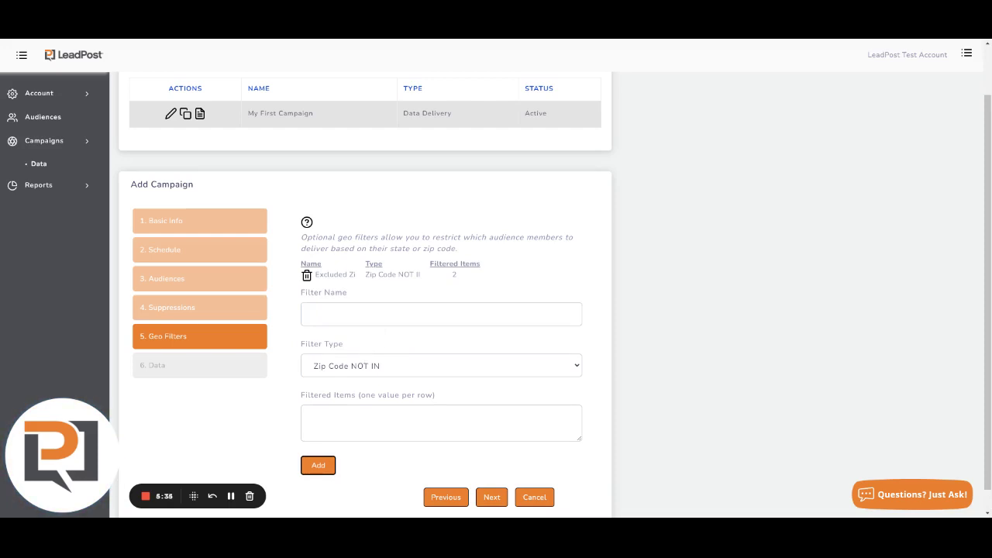
click(231, 498)
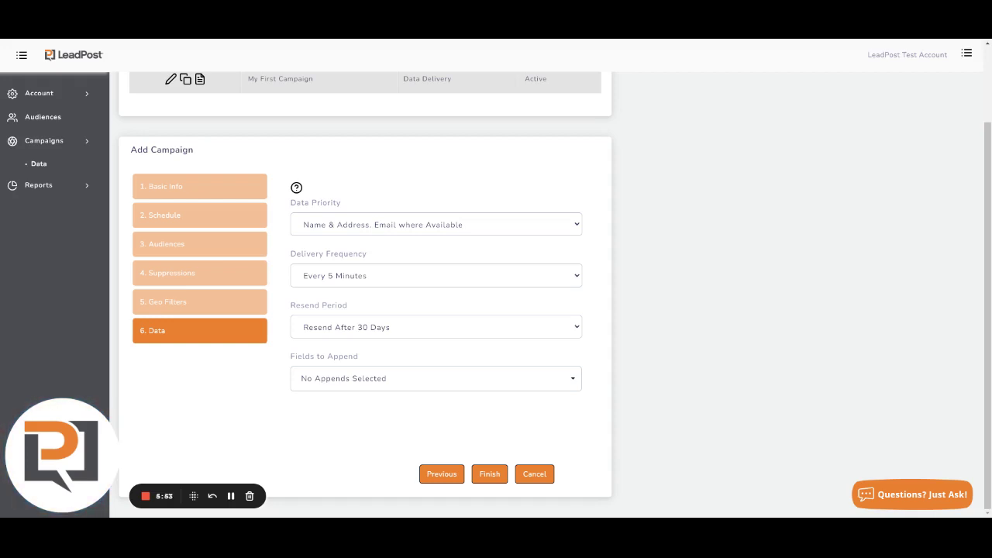
- Set the data priority to Name, Address & Email Required (May Reduce Volume) and the delivery frequency to Daily
click(306, 224)
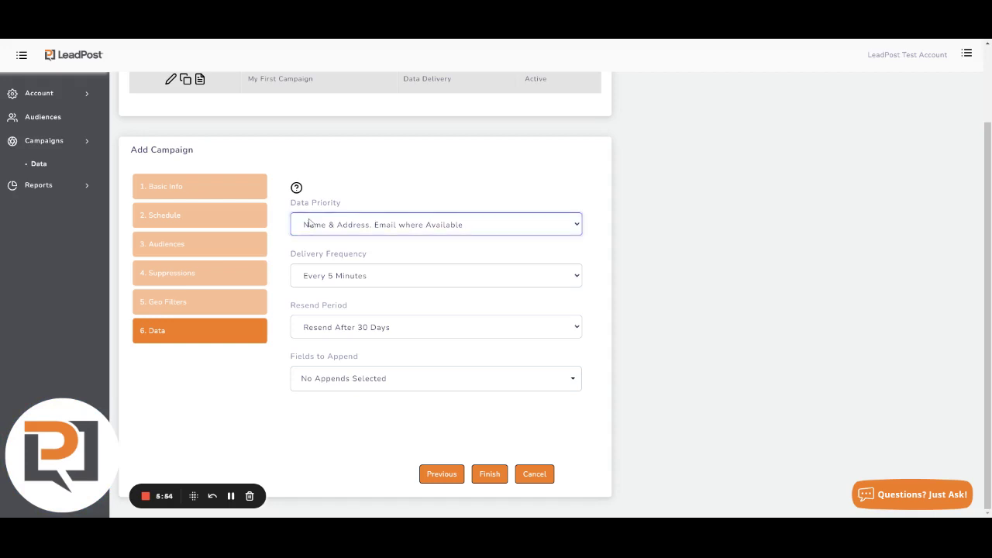
click(339, 254)
click(396, 261)
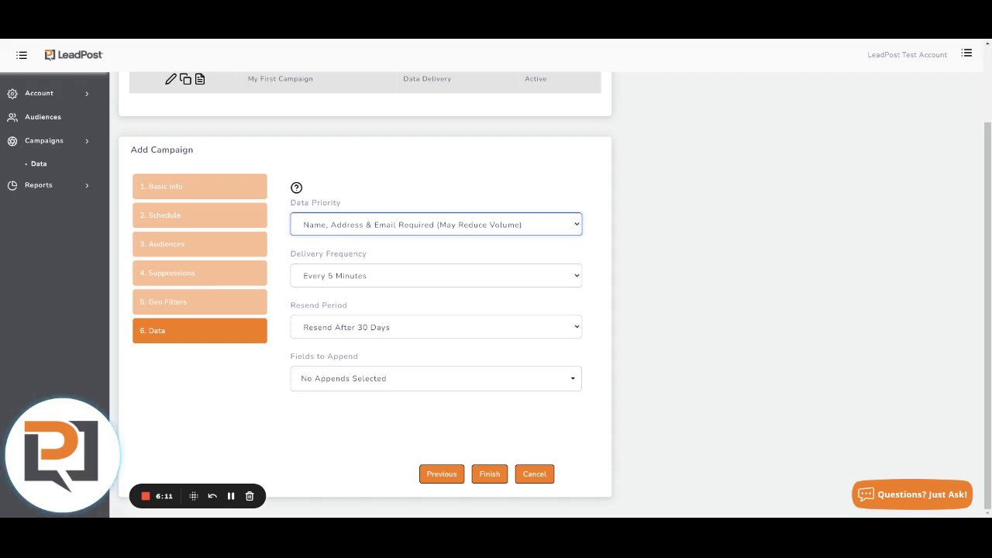
click(351, 282)
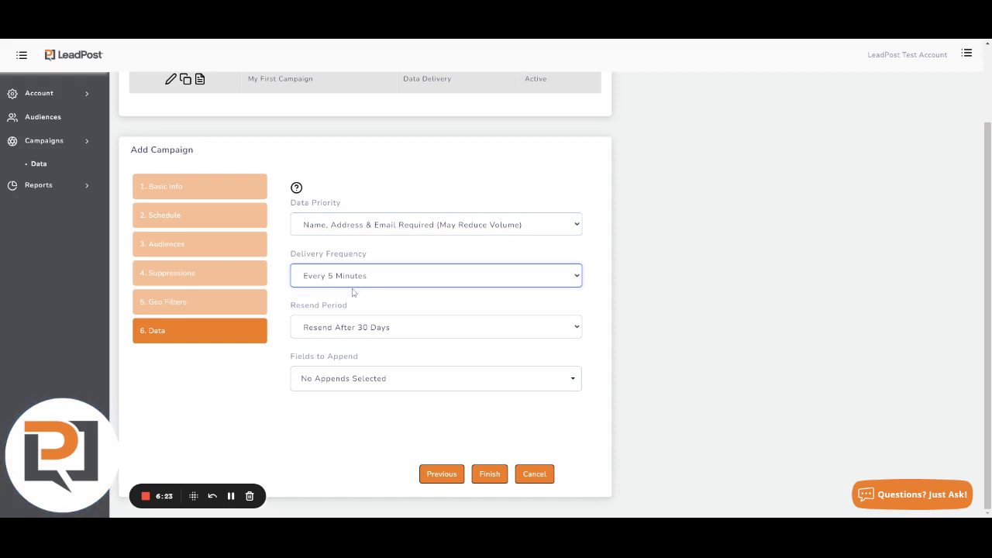
key(Down)
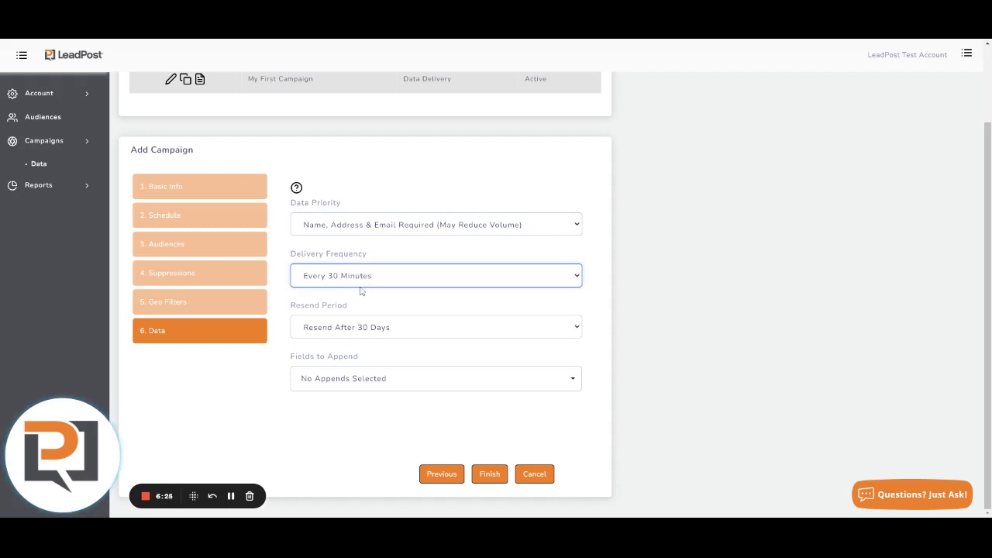
key(Down)
key(Down)
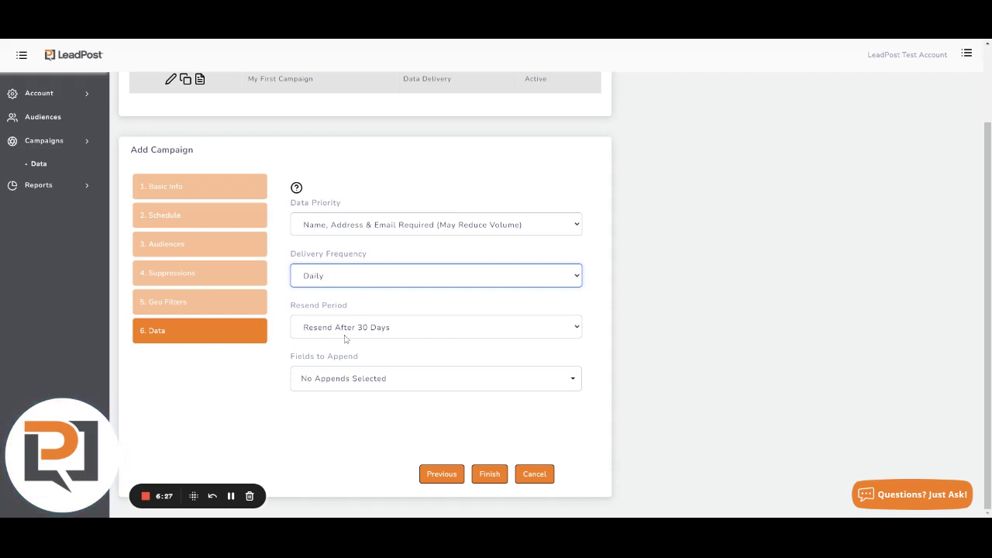
click(716, 308)
- Set the campaign's resend period to Never Resend
click(328, 329)
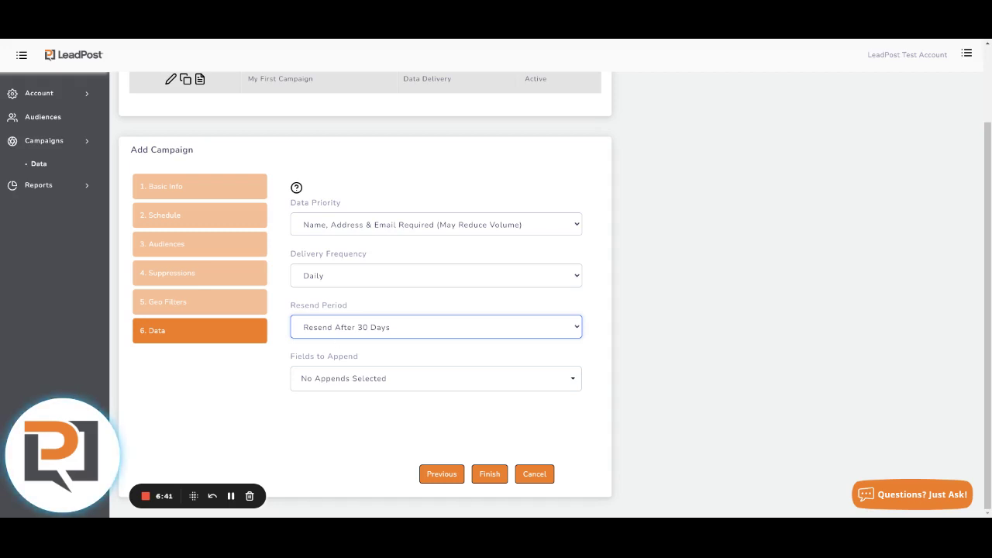
click(351, 336)
click(352, 363)
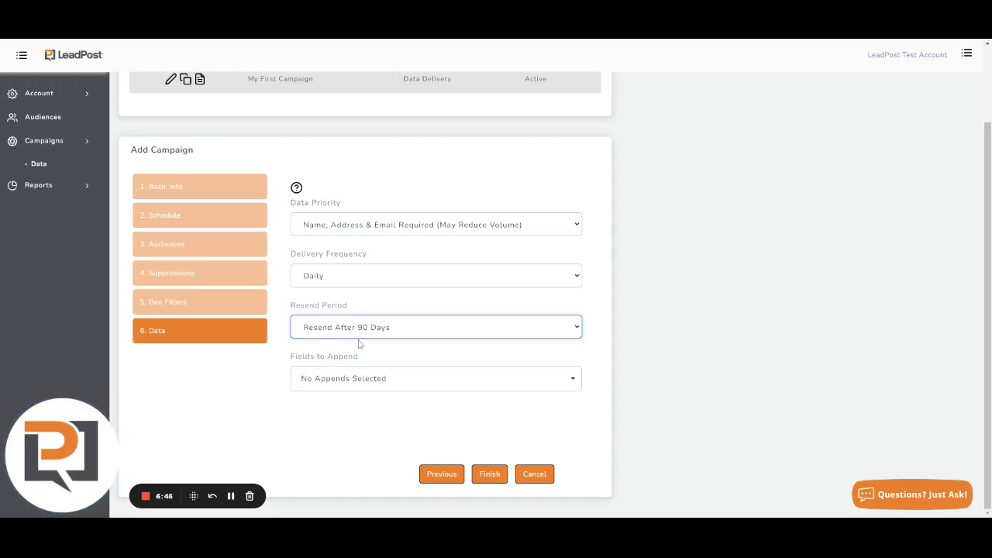
click(361, 334)
click(361, 342)
- Choose Age Range, Automotive Data and Education Level as the fields to append and finish the campaign
click(393, 381)
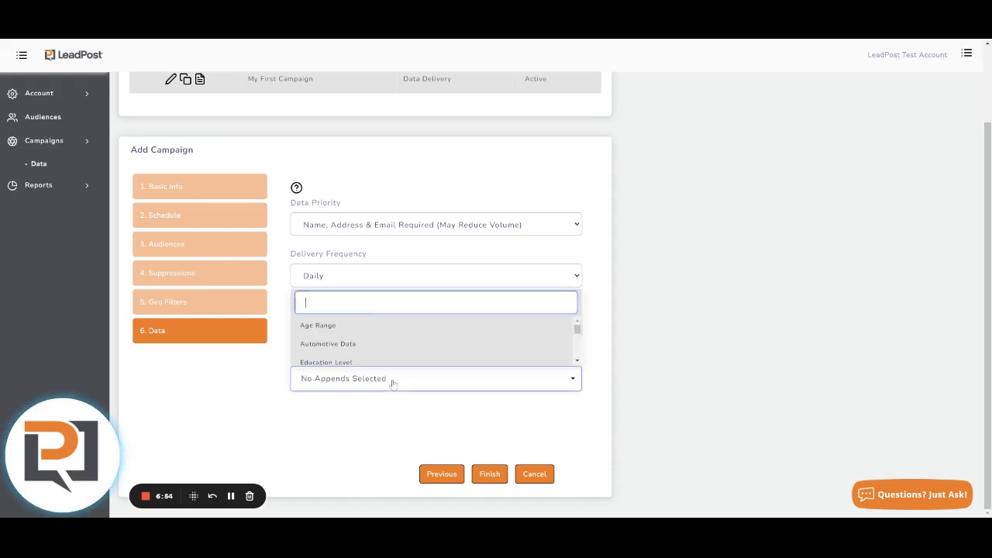
click(366, 324)
click(365, 345)
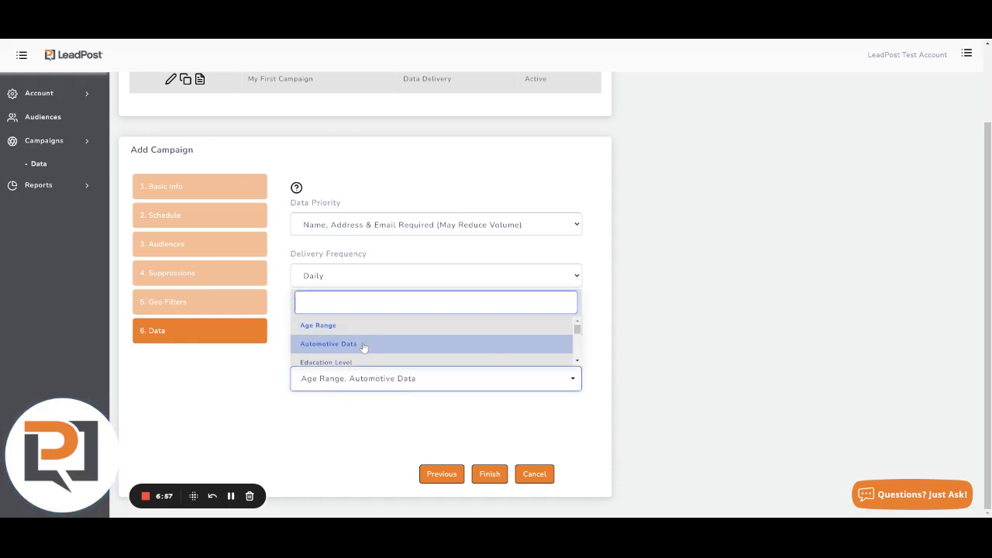
click(355, 362)
click(641, 344)
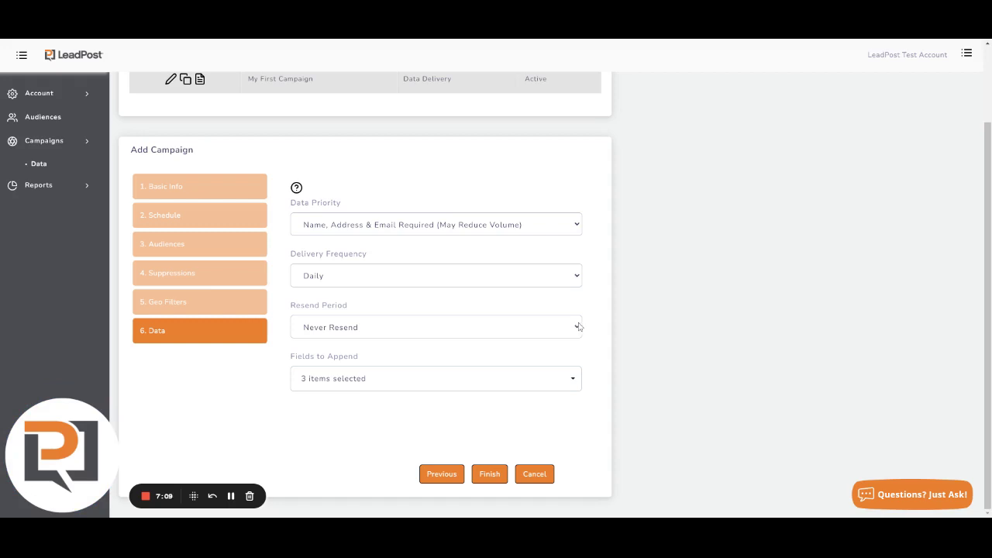
click(483, 473)
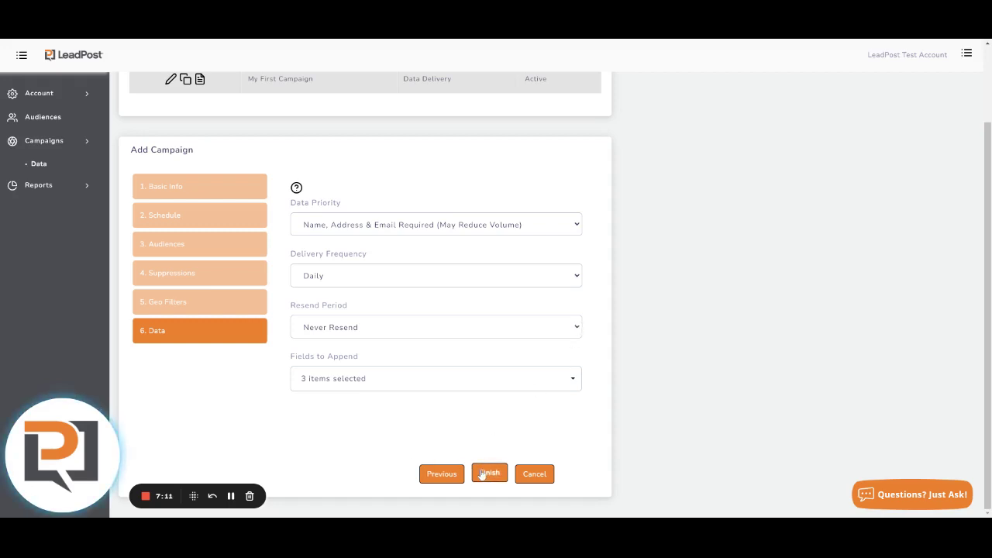